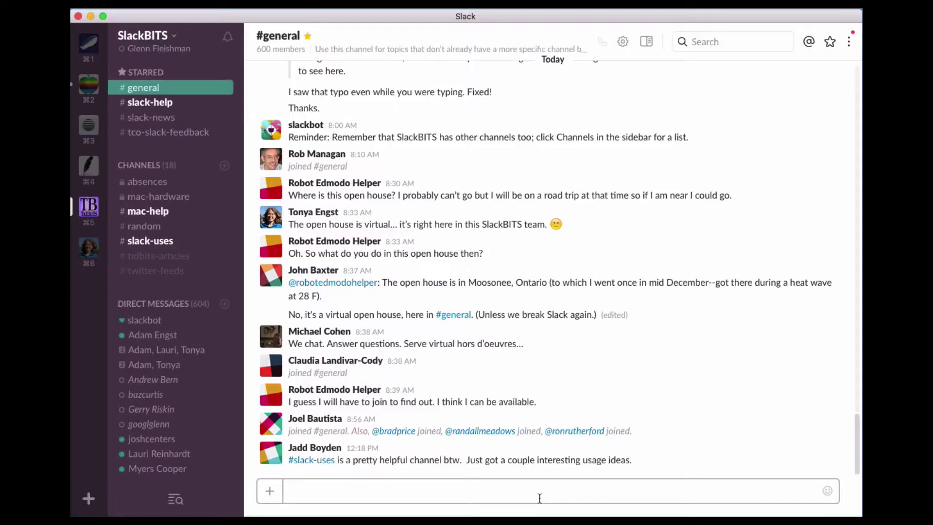
# Browse the available emoji reactions for the message about Moosonee, Ontario, through the Nature category, and close the emoji picker.
pyautogui.moveTo(599, 270)
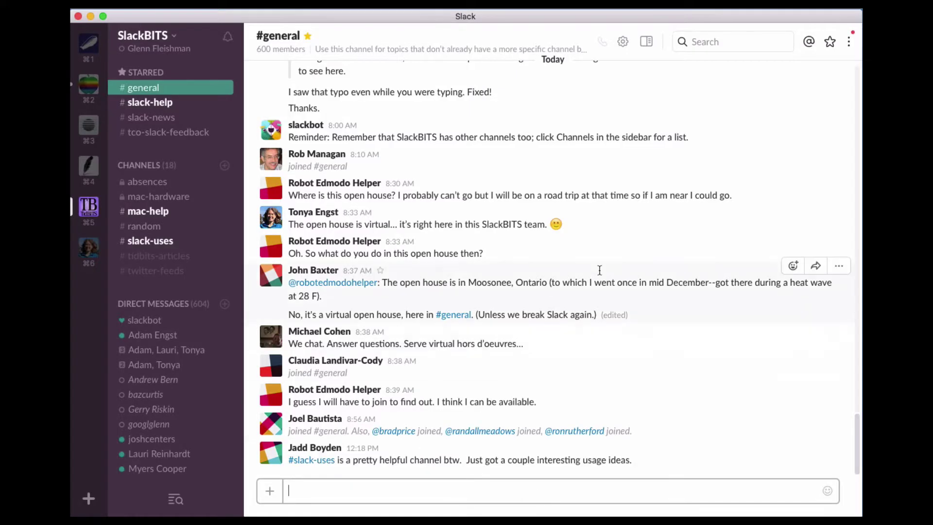
pyautogui.click(794, 266)
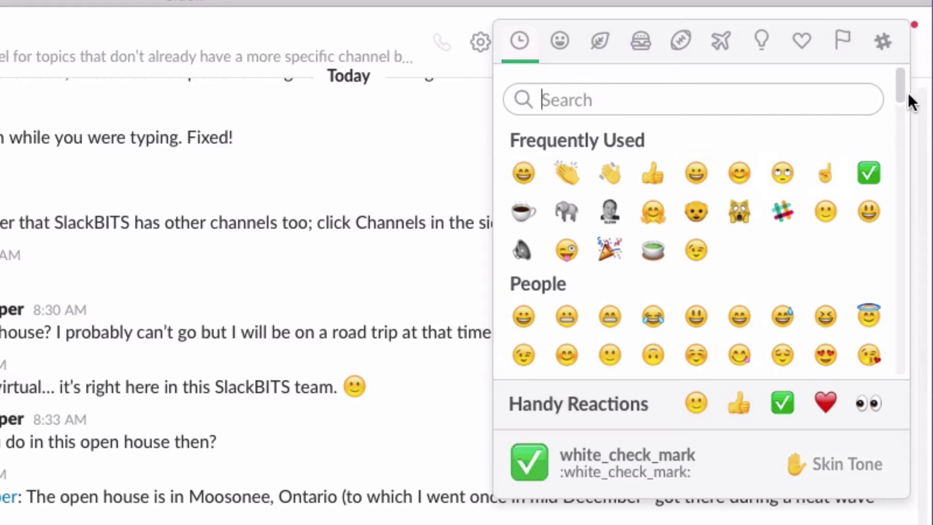
pyautogui.moveTo(900, 84); pyautogui.dragTo(873, 152)
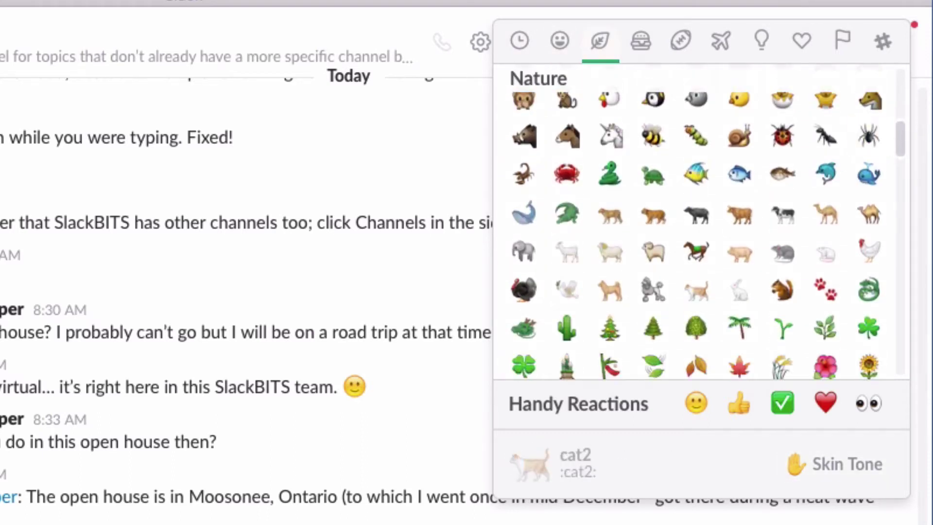
pyautogui.press('Escape')
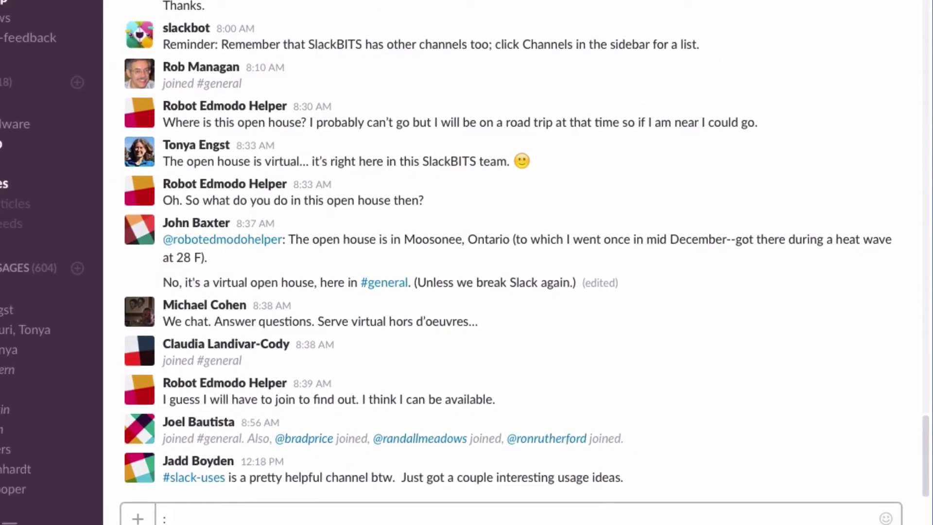
# Enter the :smiley_cat: emoji in the #general message, choosing it from the emoji suggestions for ":smil".
pyautogui.write('smil')
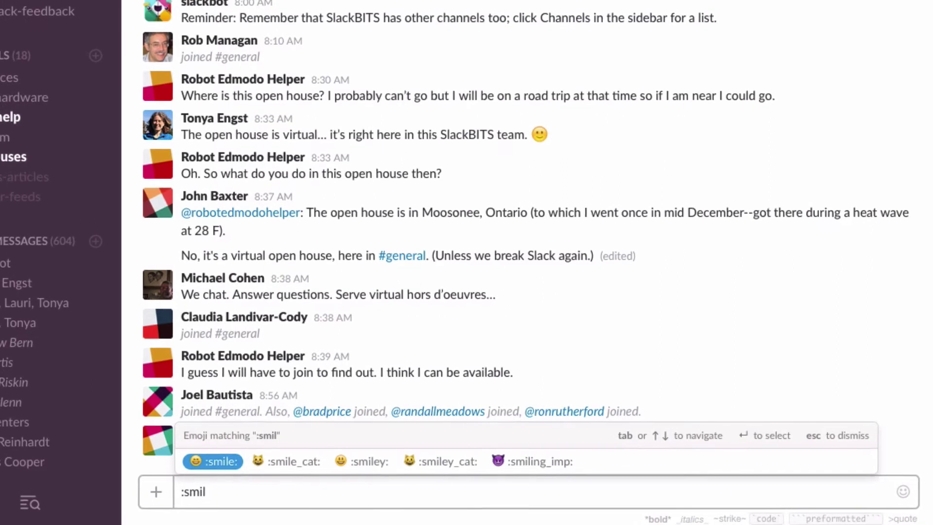
pyautogui.click(297, 459)
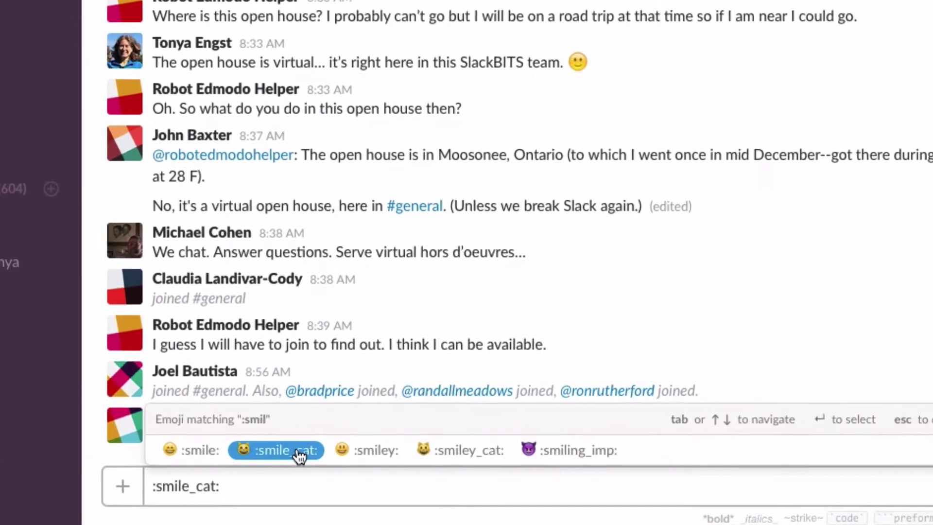
pyautogui.press('Tab')
pyautogui.press('Tab')
pyautogui.press('Tab')
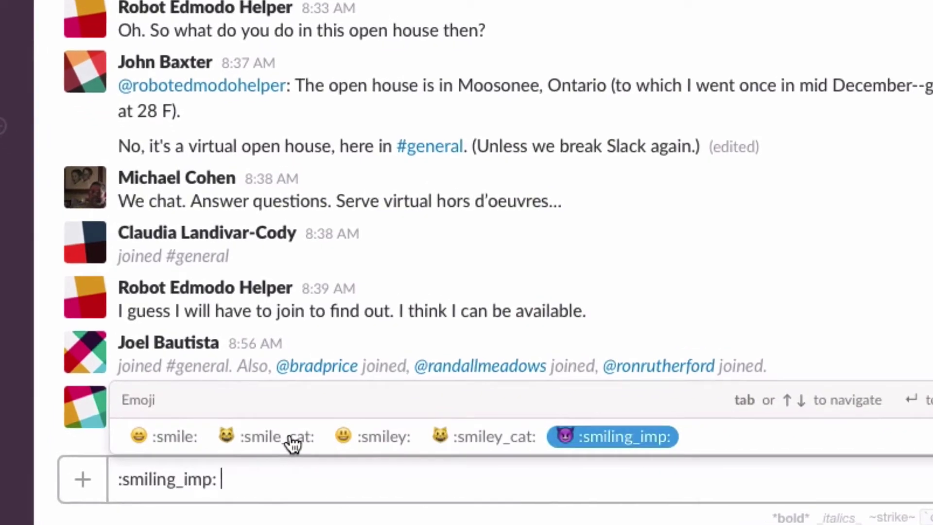
pyautogui.hotkey('shift', 'Tab')
pyautogui.hotkey('shift', 'Tab')
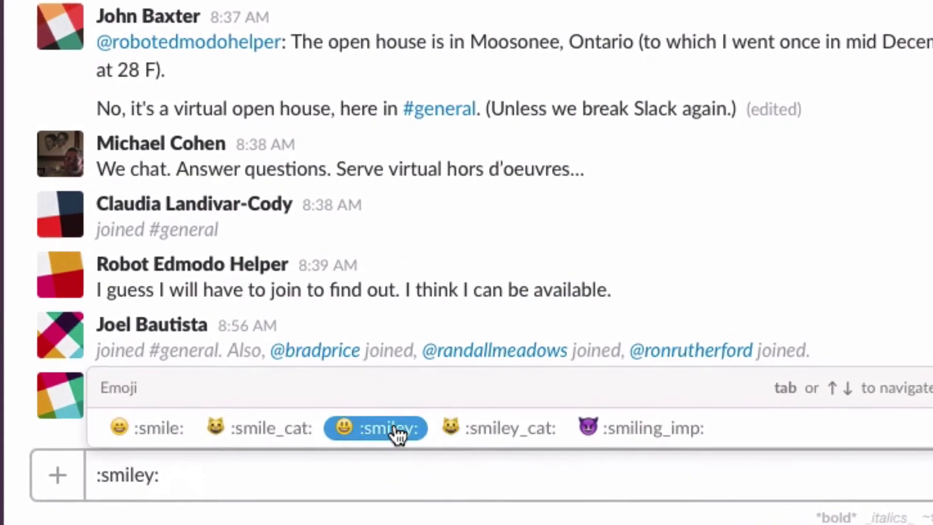
pyautogui.click(480, 430)
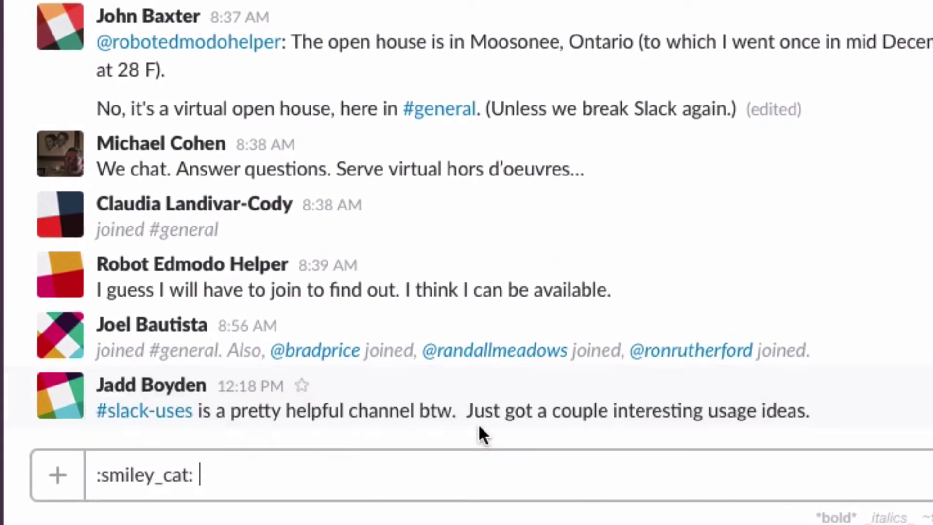
pyautogui.press('Return')
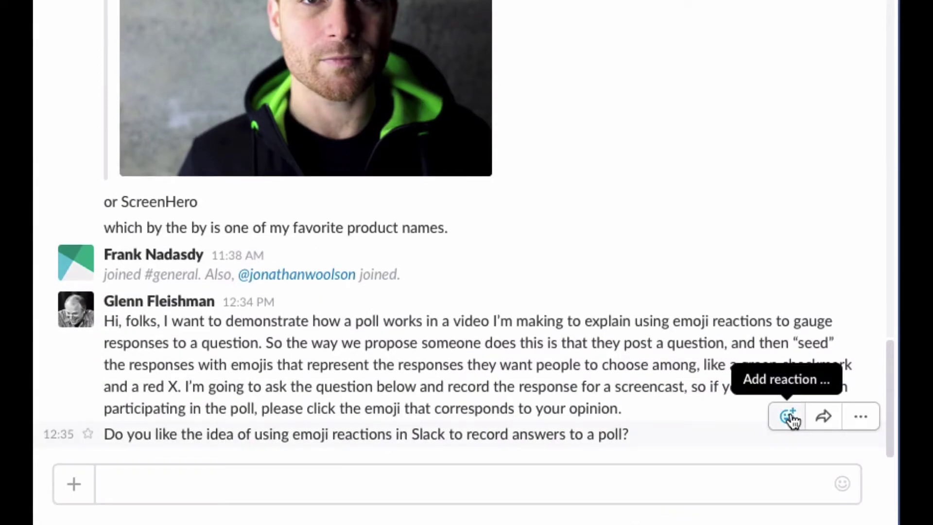
# Seed the poll question about emoji reactions with green check mark, red X and neutral face reactions.
pyautogui.click(789, 417)
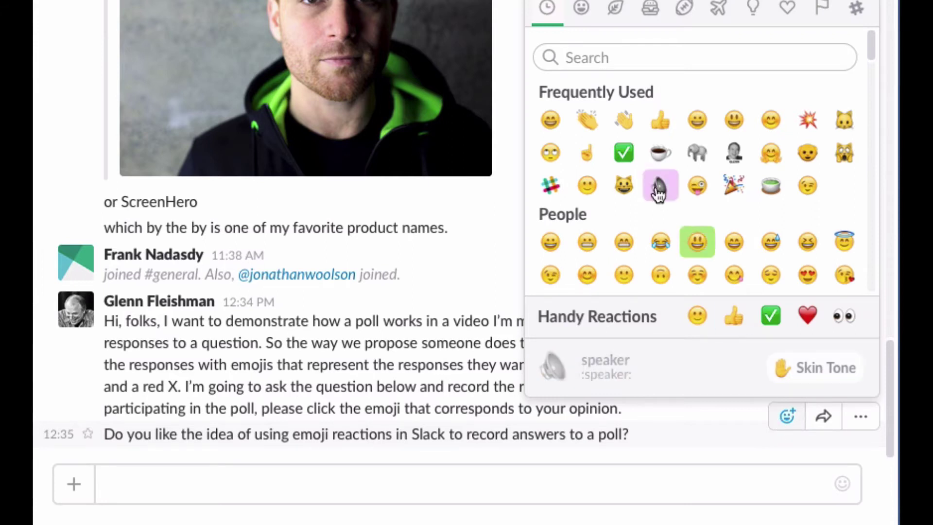
pyautogui.click(624, 154)
pyautogui.click(161, 431)
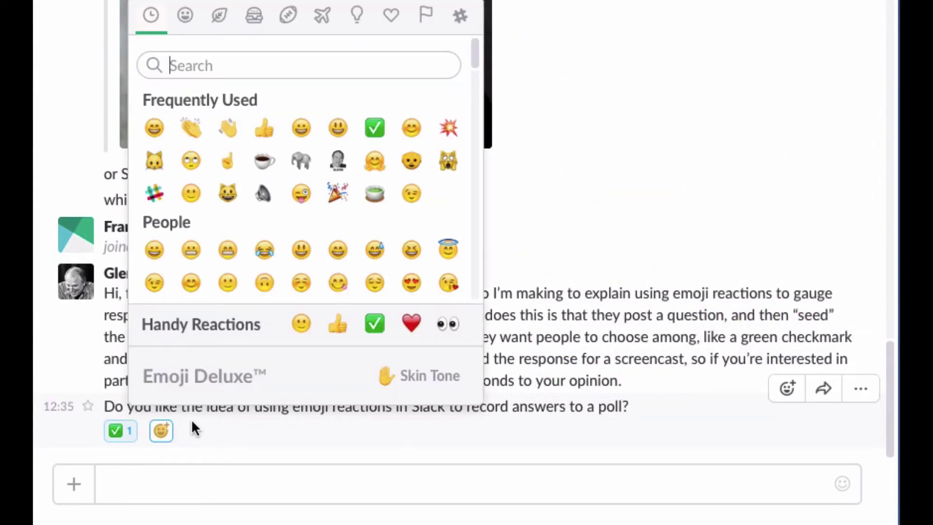
pyautogui.write('x')
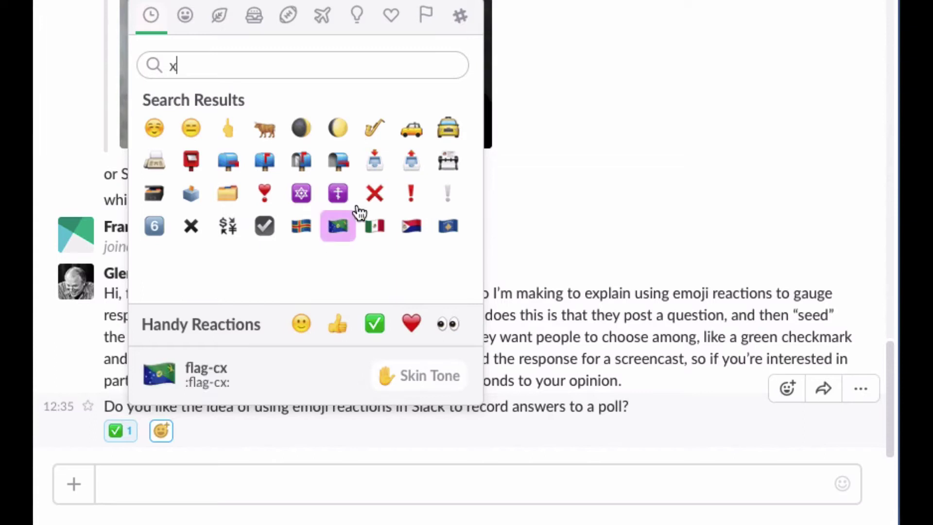
pyautogui.click(373, 193)
pyautogui.click(200, 433)
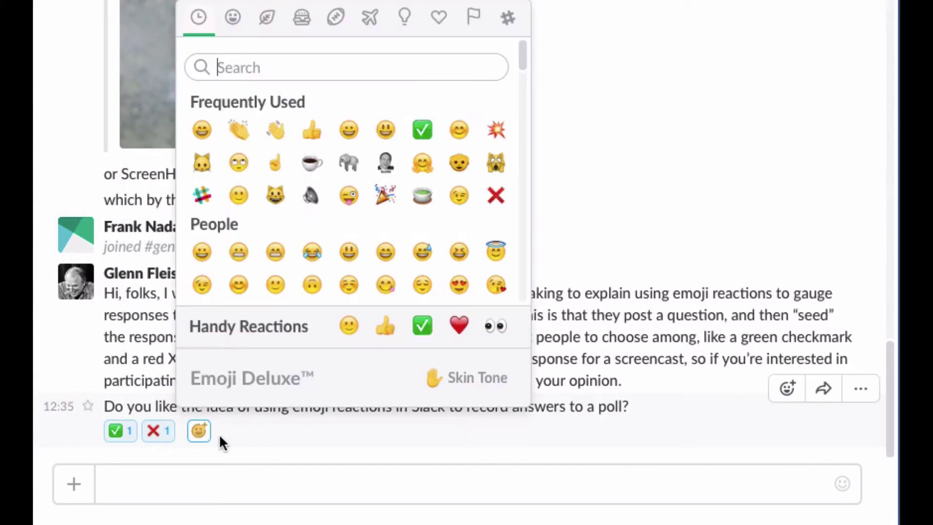
pyautogui.scroll(-3, 520, 68)
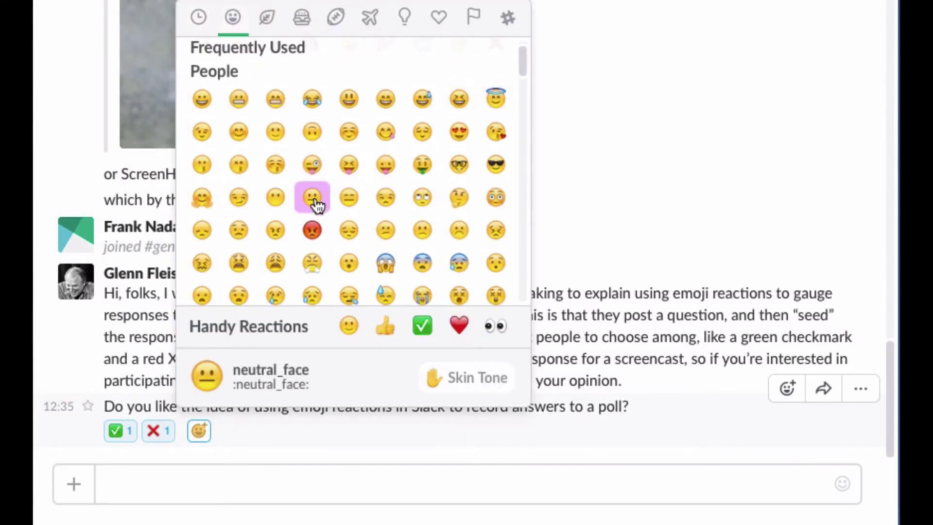
pyautogui.click(316, 204)
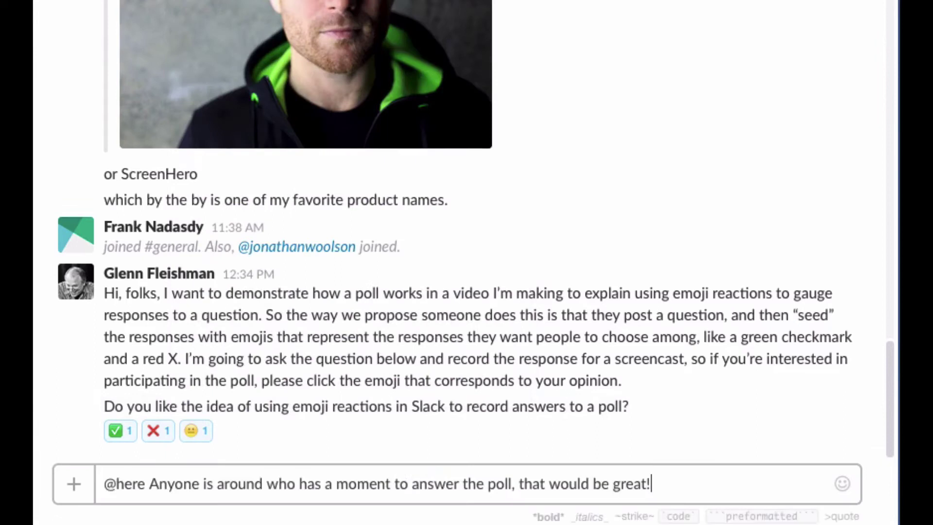
pyautogui.press('Return')
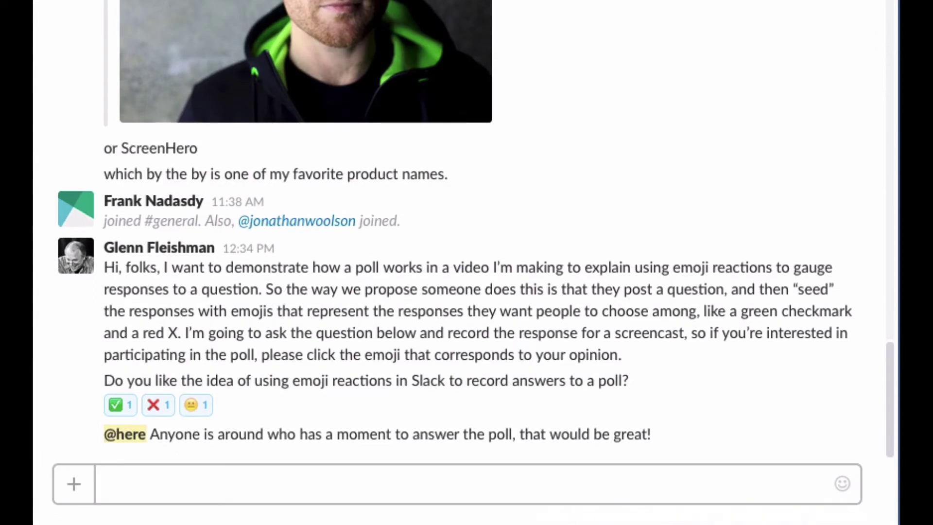
pyautogui.write('And a _fifth')
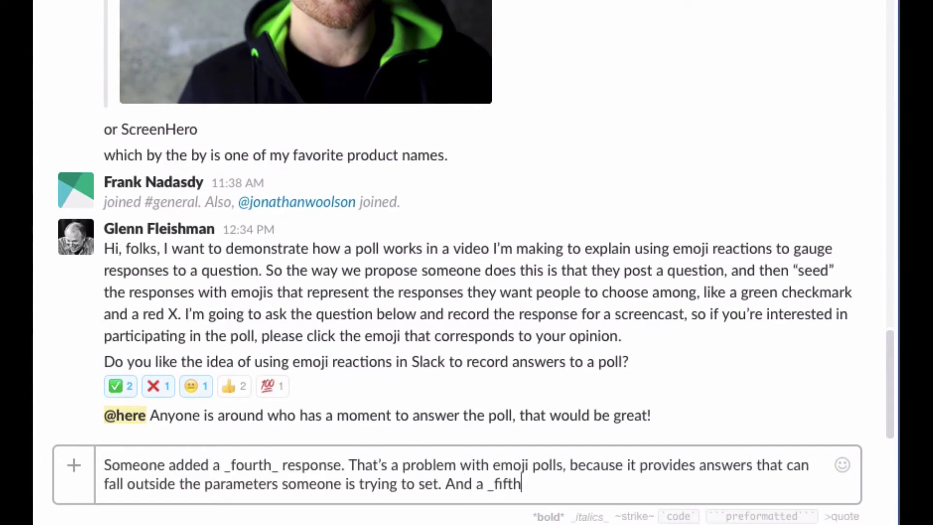
pyautogui.write('_')
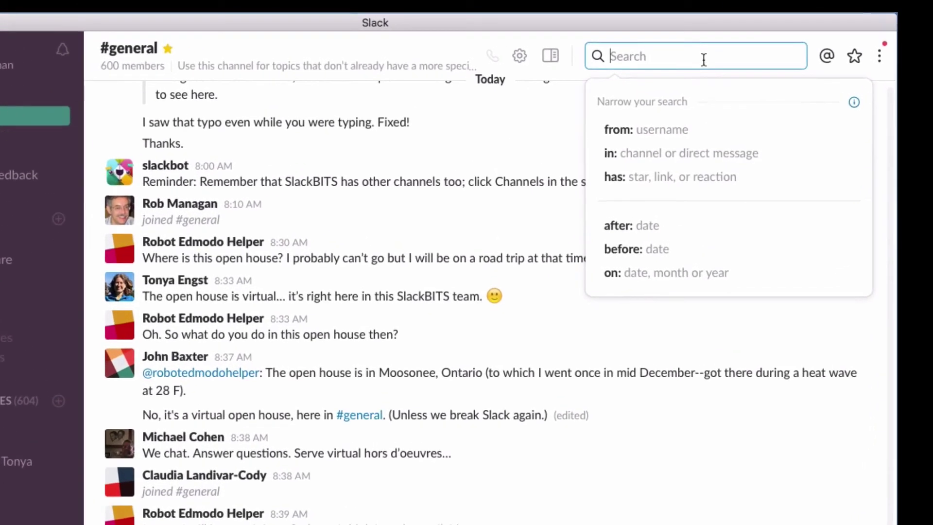
# Search for messages with a smiley reaction using has::smiley: and look through the matching messages.
pyautogui.write('has:')
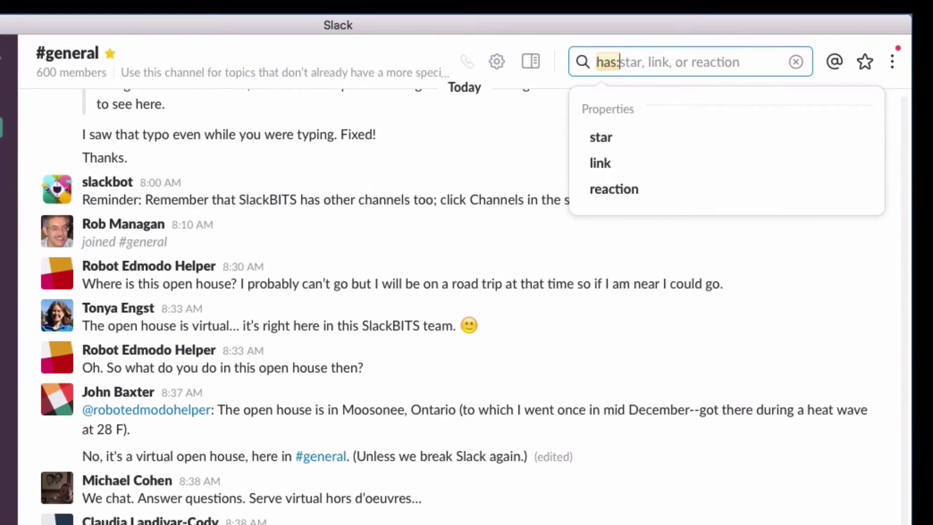
pyautogui.write(':smi')
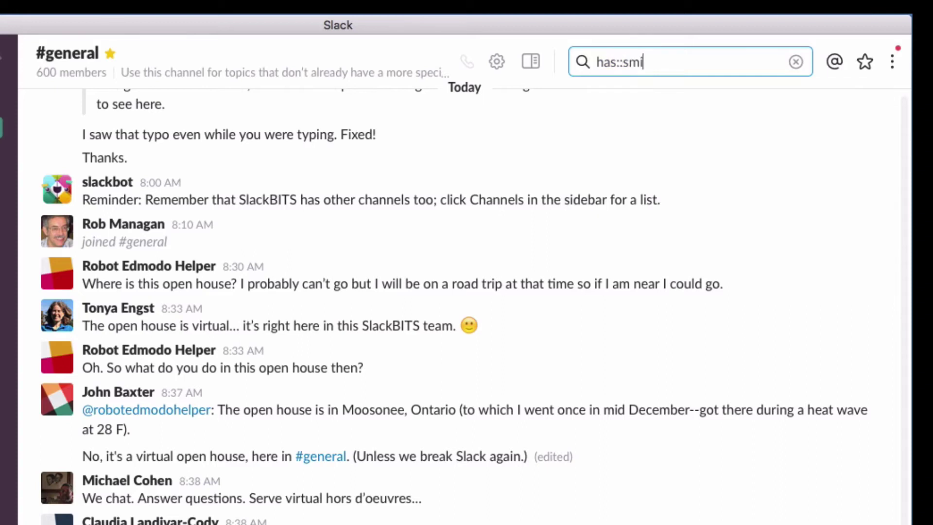
pyautogui.write('ley:')
pyautogui.press('Return')
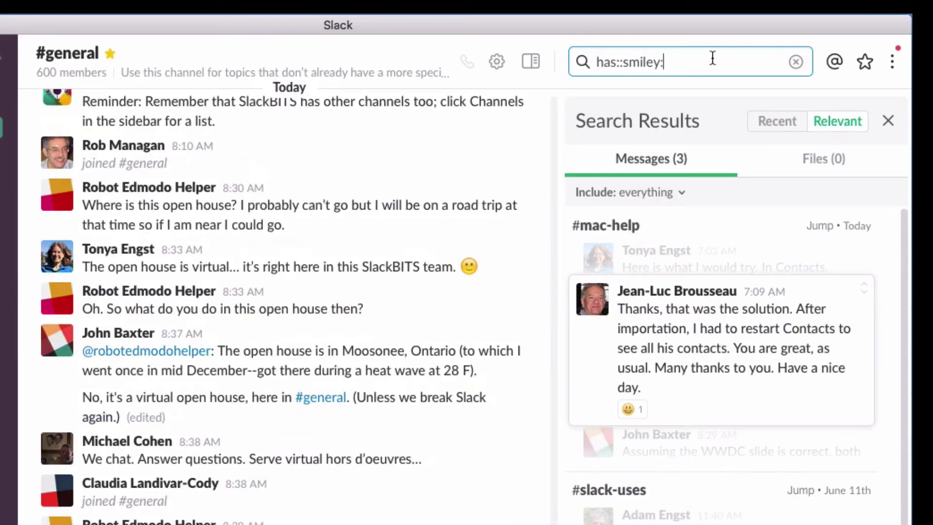
pyautogui.moveTo(630, 419)
pyautogui.scroll(-5, 905, 424)
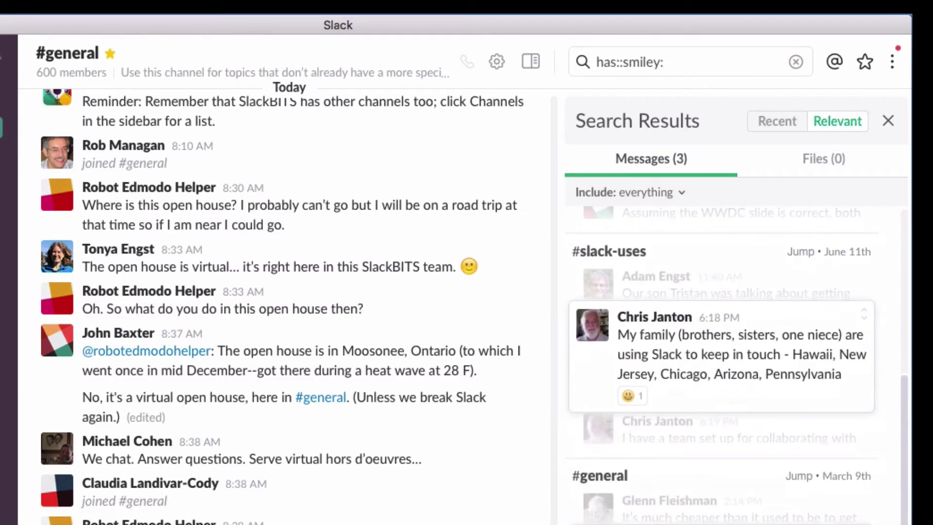
pyautogui.scroll(5, 867, 314)
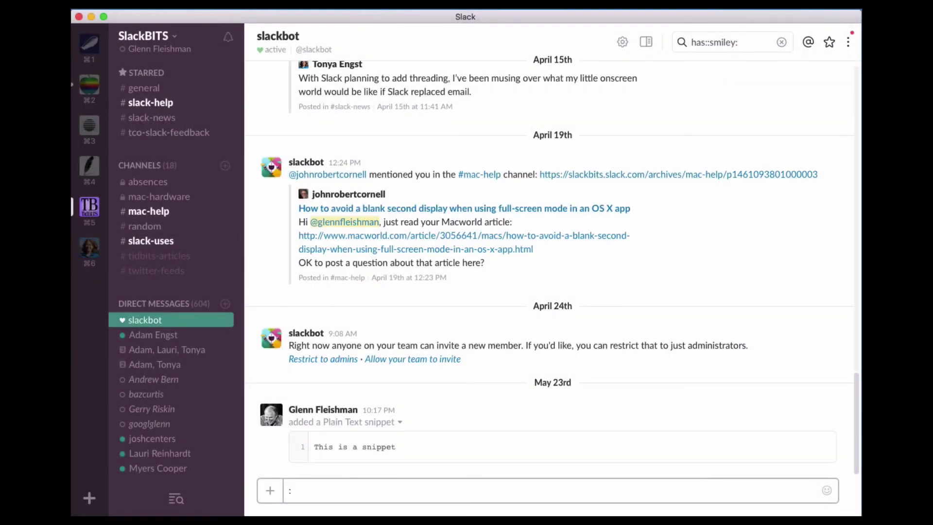
# Send slackbot a message consisting only of the emoji codes :boom: :smiley: :cat:.
pyautogui.write('boom')
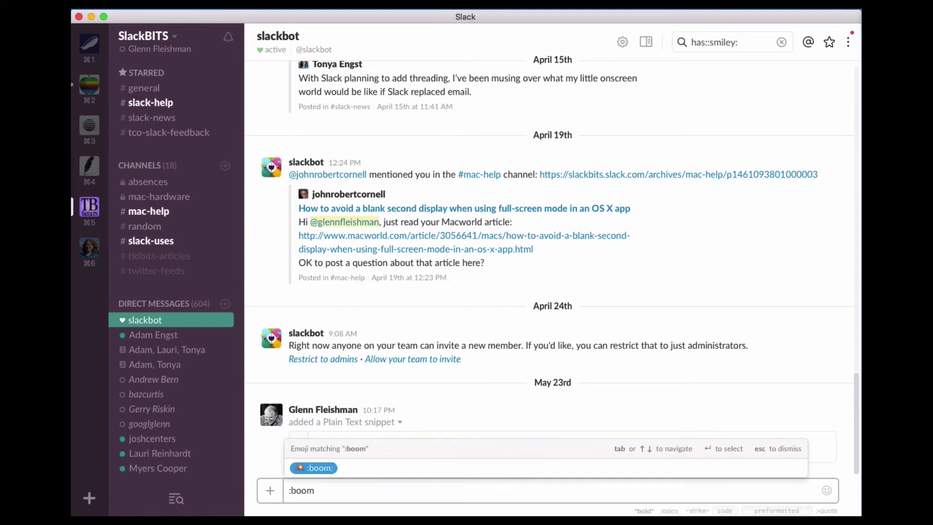
pyautogui.write(': :smiley: :cat')
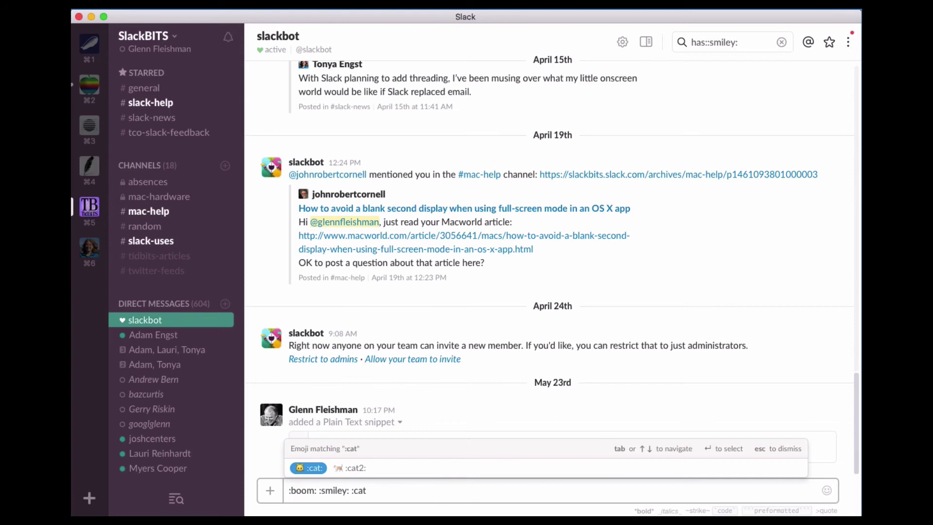
pyautogui.press('Return')
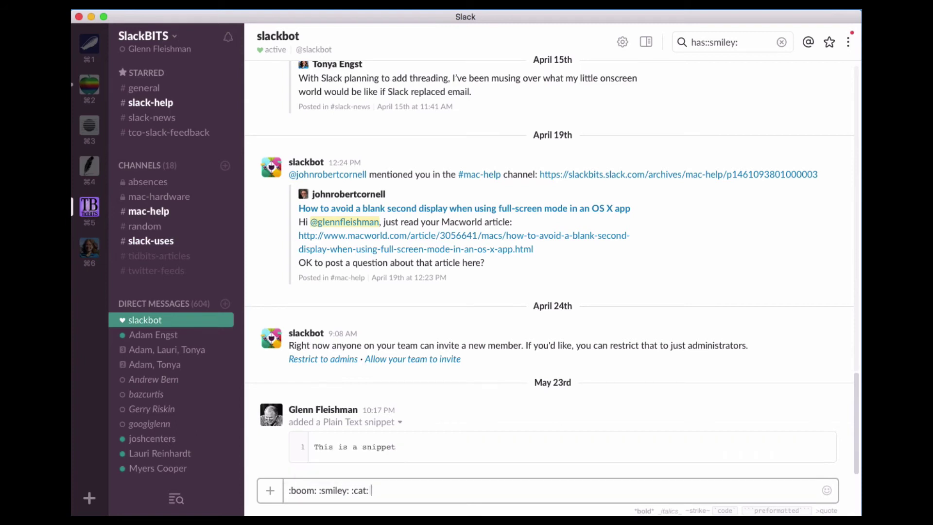
pyautogui.press('Return')
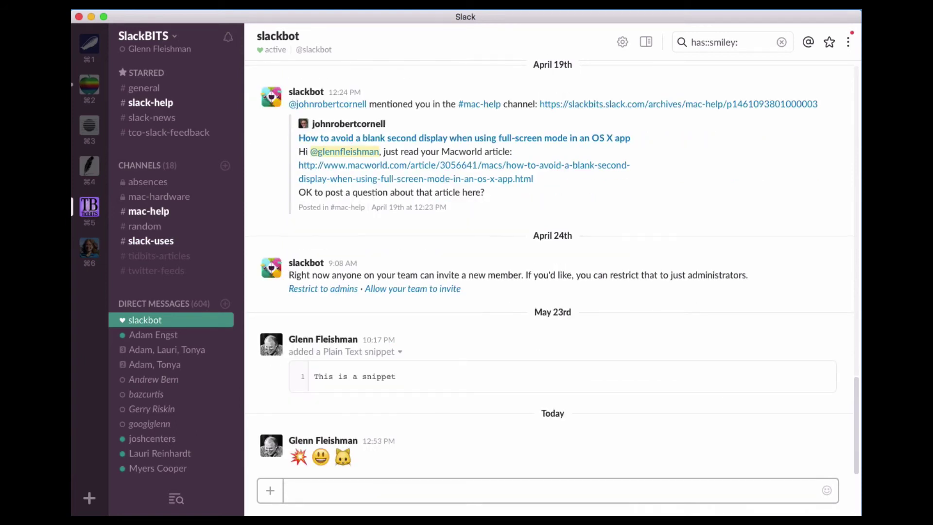
# Send slackbot the message "I can type :boom: :smiley: :cat:" mixing text and emoji.
pyautogui.write('I can typ')
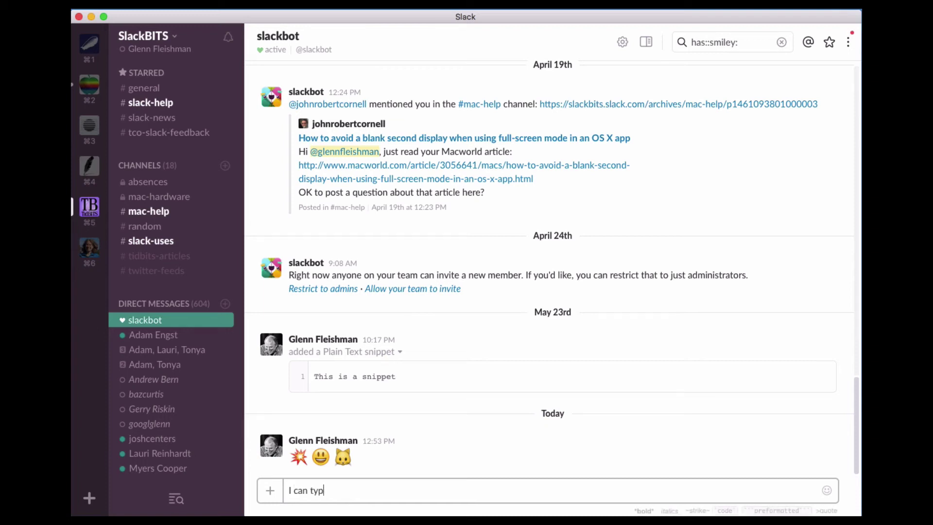
pyautogui.write('e :boom: :smi')
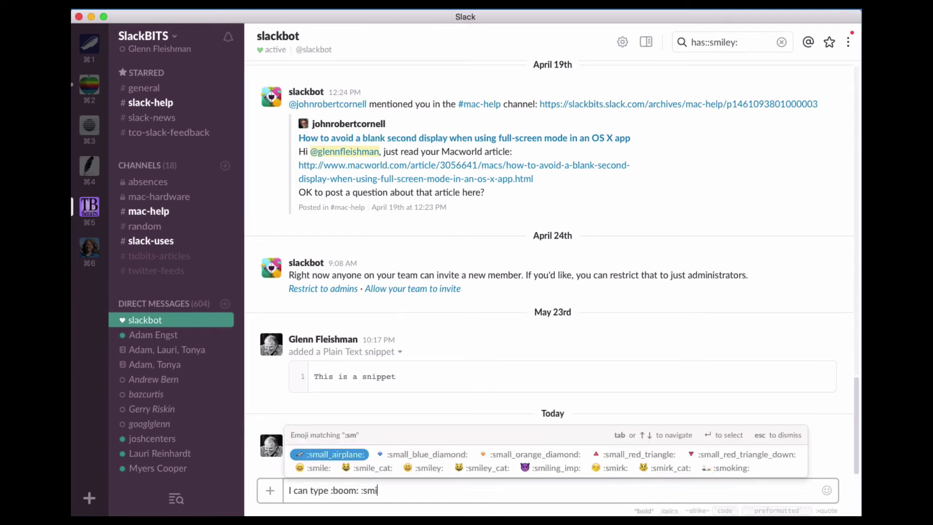
pyautogui.write('ley: :cat')
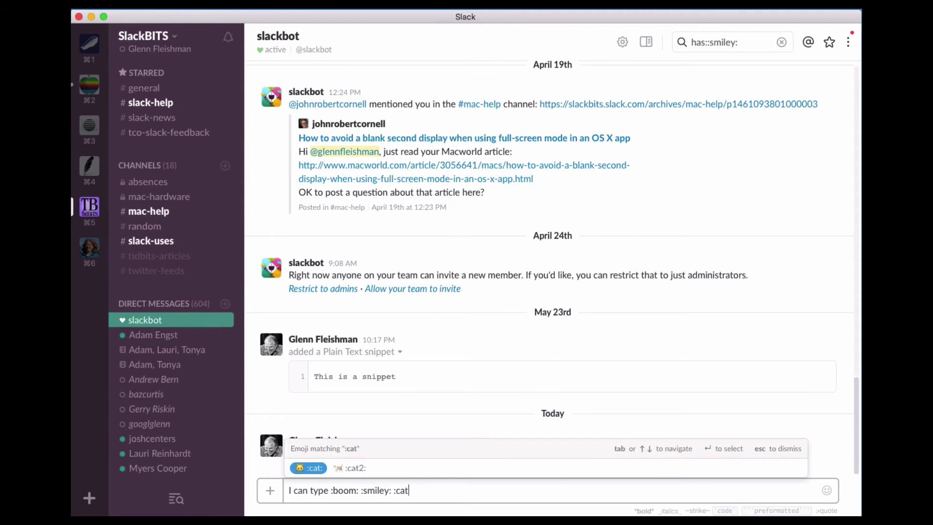
pyautogui.write(':')
pyautogui.press('Return')
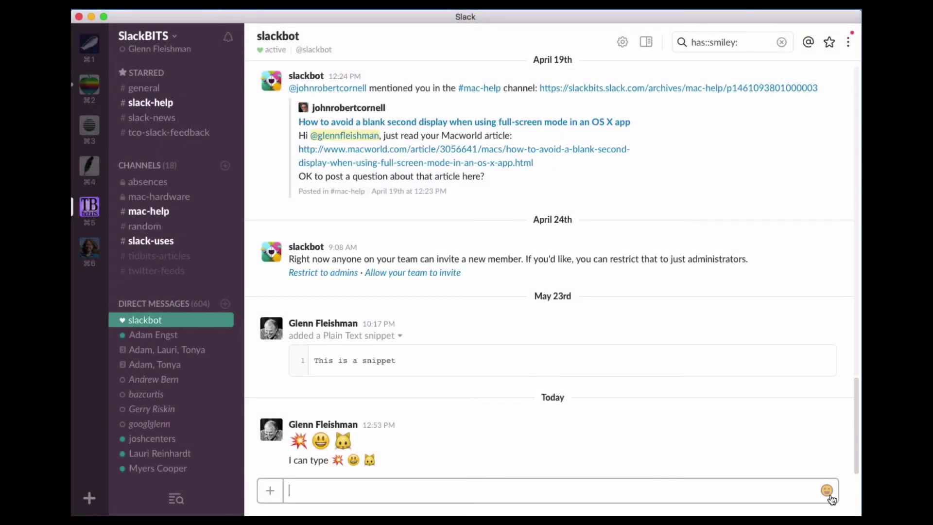
# Open the emoji picker for the slackbot message and browse its categories from People through Food & Drink, Activity, Objects and Symbols to Custom.
pyautogui.click(826, 491)
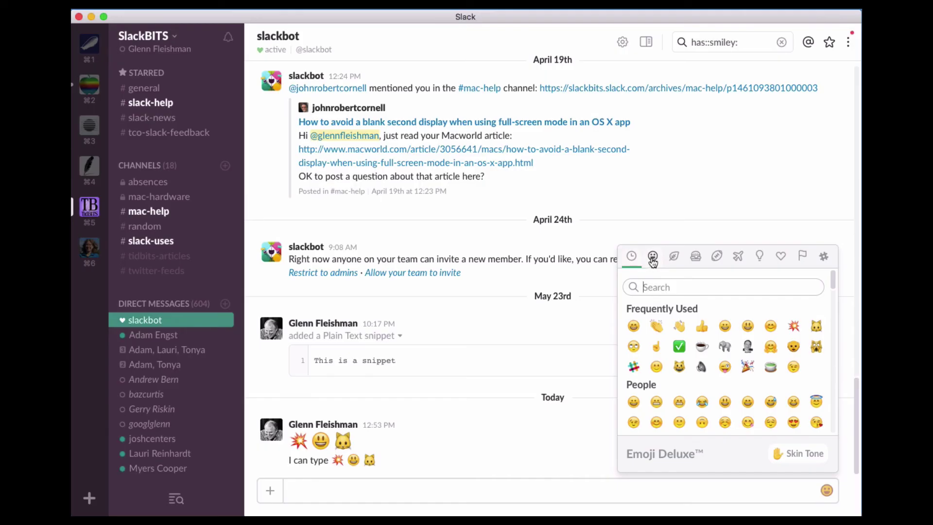
pyautogui.click(652, 260)
pyautogui.click(676, 261)
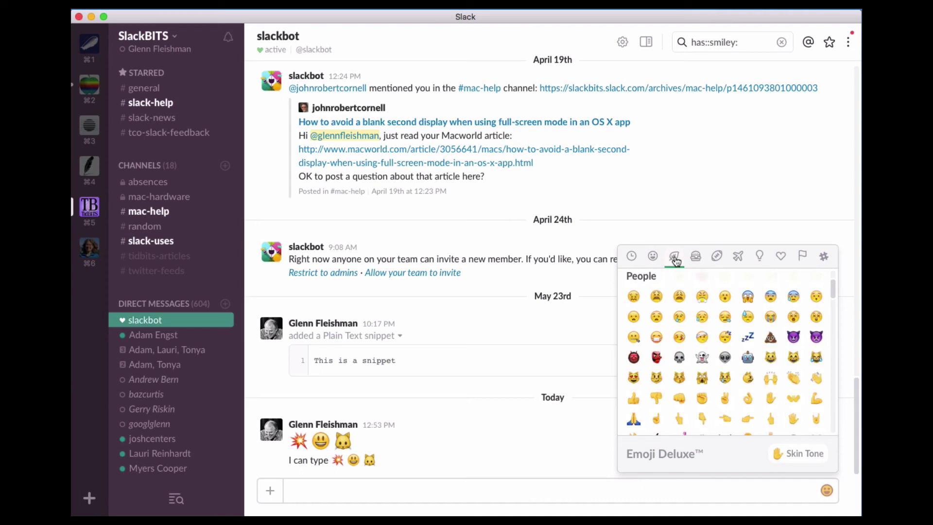
pyautogui.click(697, 260)
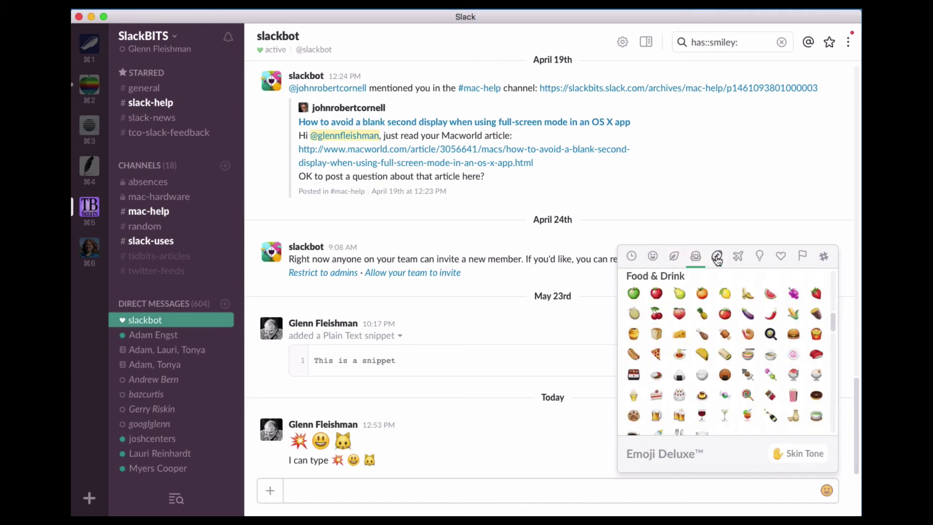
pyautogui.click(718, 261)
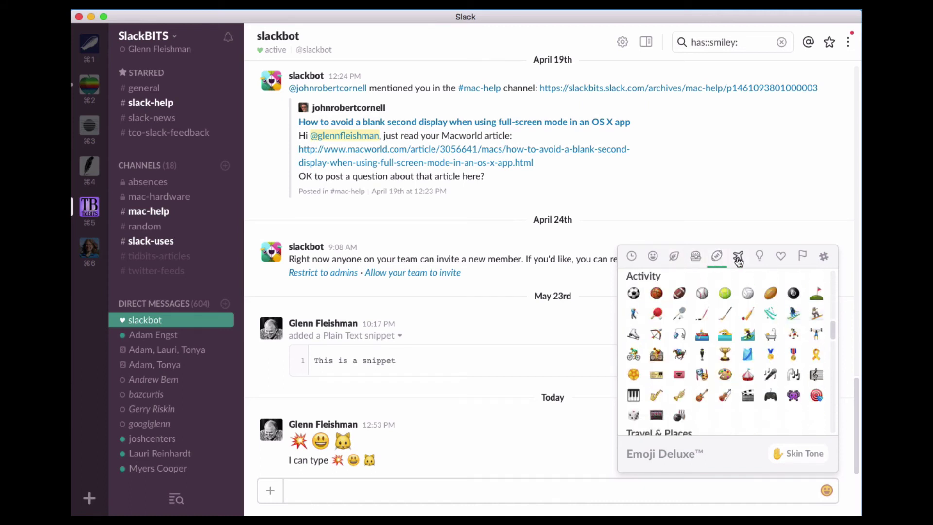
pyautogui.click(738, 260)
pyautogui.click(760, 259)
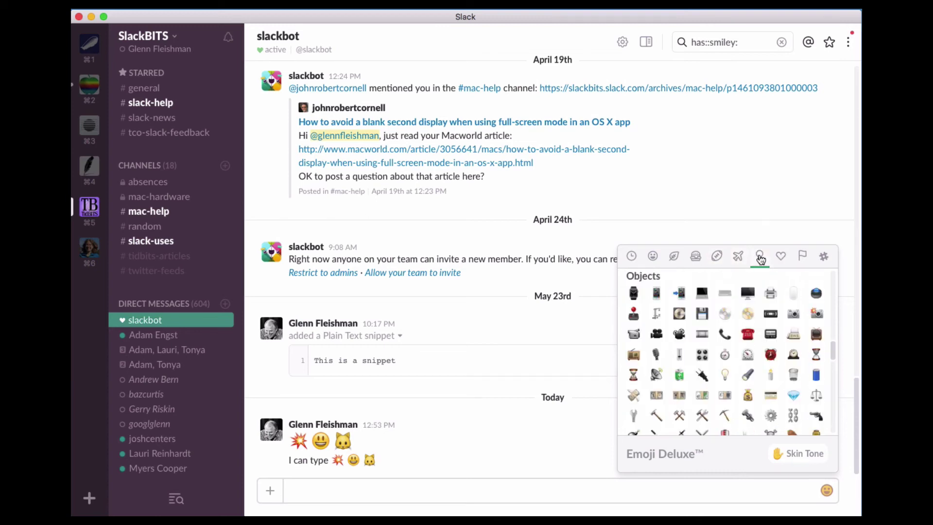
pyautogui.click(785, 260)
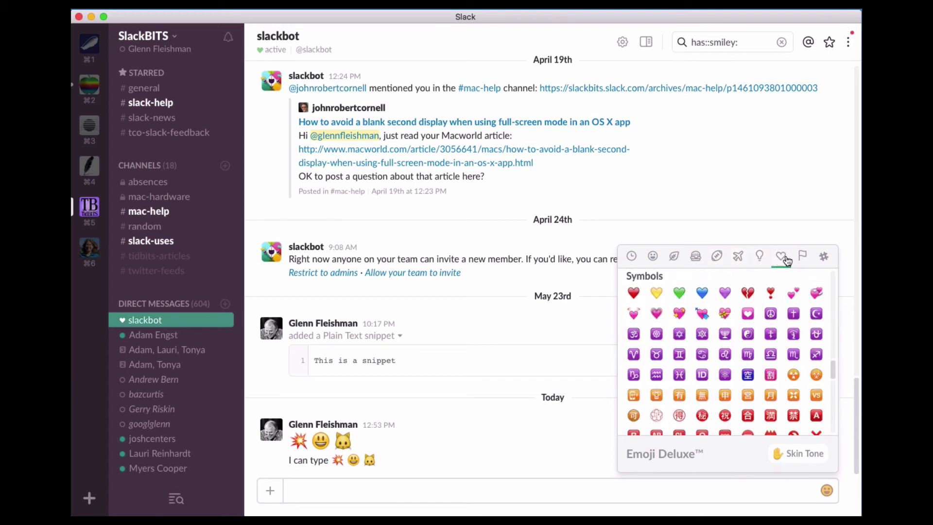
pyautogui.click(803, 259)
pyautogui.click(824, 261)
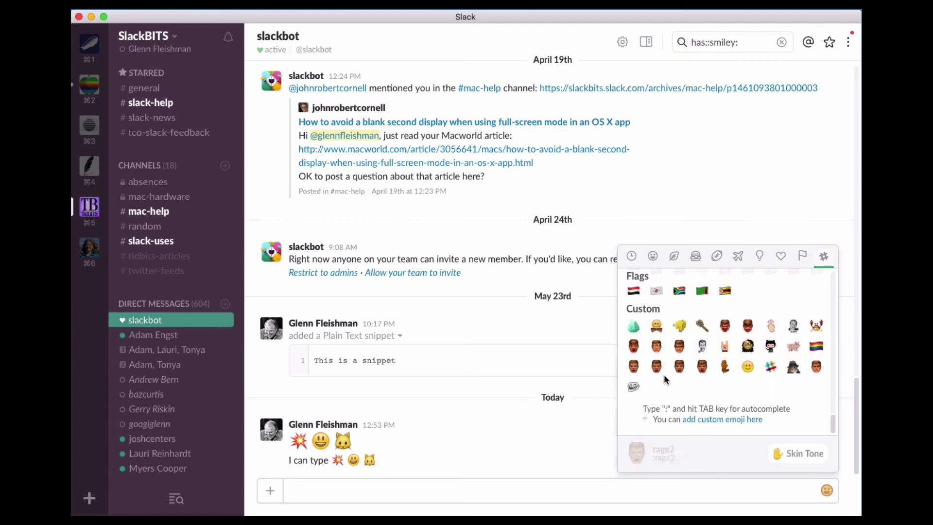
# Open the team's page for adding custom emoji and place the cursor in the new emoji's name field.
pyautogui.click(717, 426)
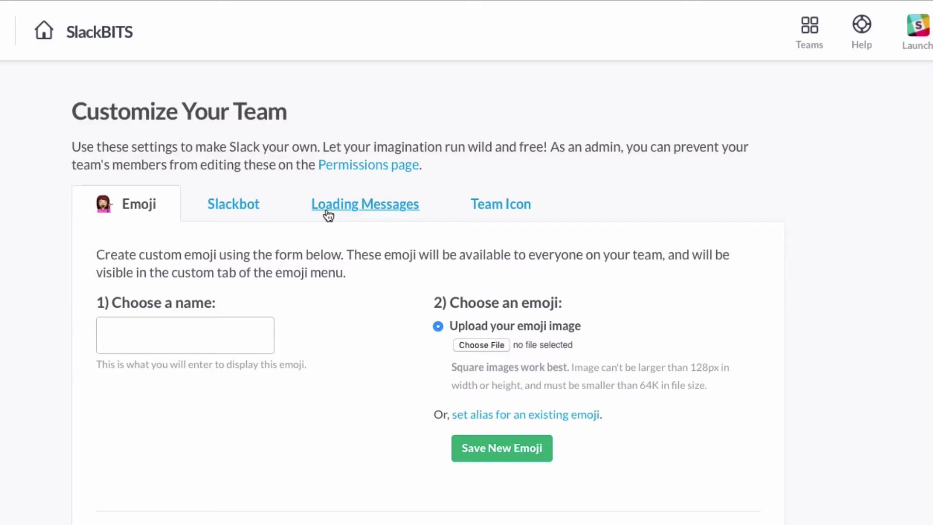
pyautogui.click(148, 337)
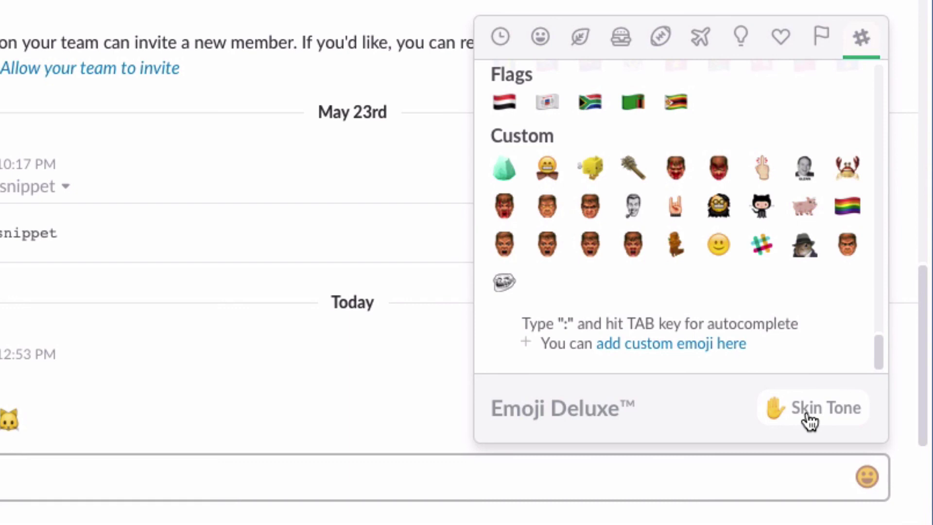
# Show the default skin tone choices in the emoji picker.
pyautogui.click(809, 420)
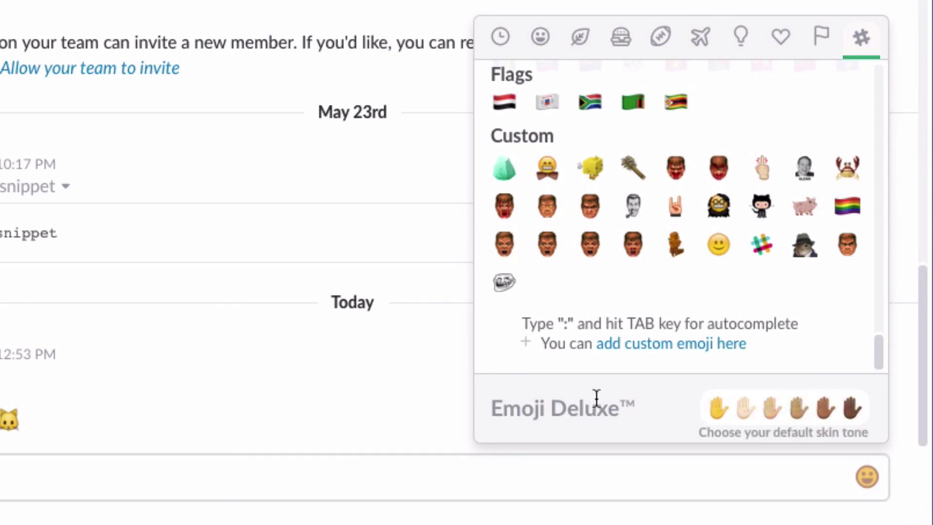